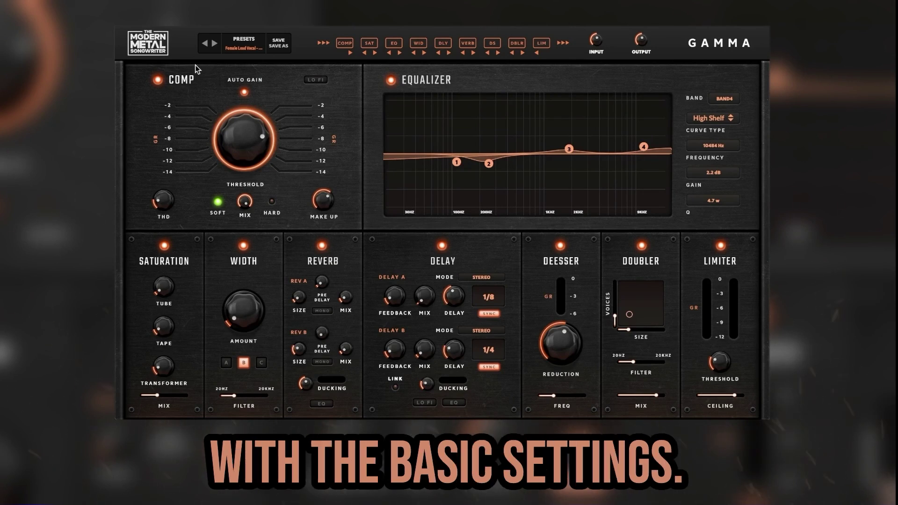
# Step: View and dismiss the license info, then step forward through presets past Female Vocal - Backup
pyautogui.click(149, 48)
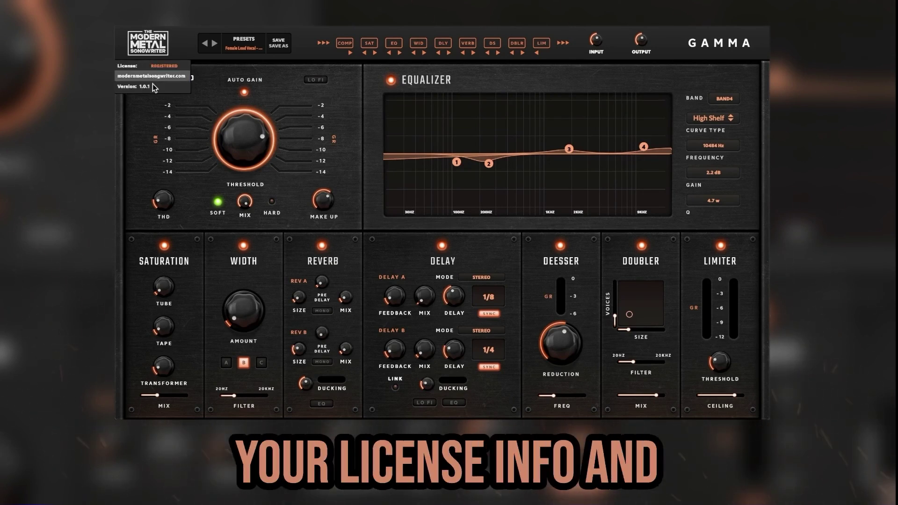
pyautogui.click(157, 42)
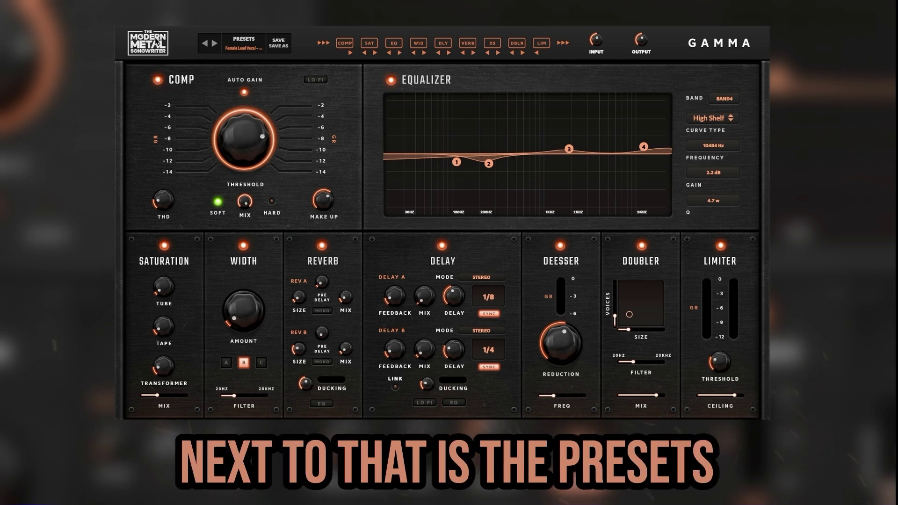
pyautogui.click(214, 44)
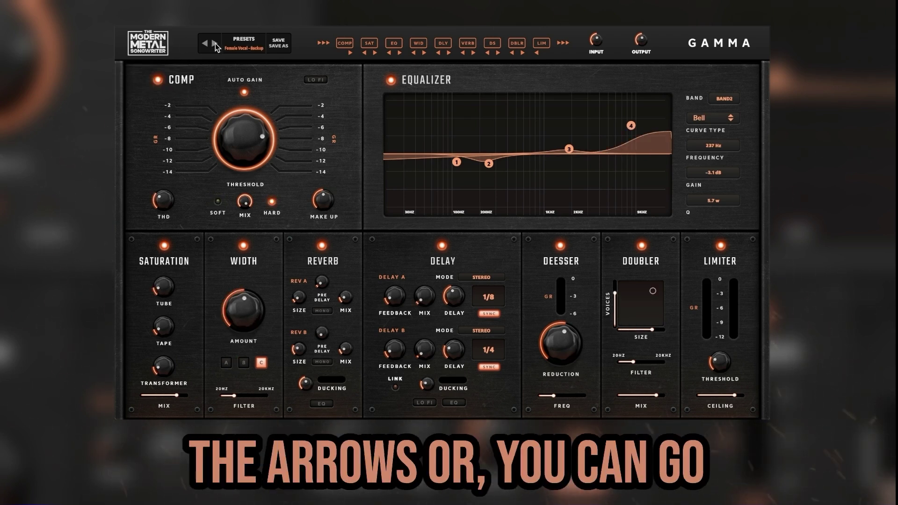
pyautogui.click(215, 43)
# Step: Load the Factory > Female Lead Vocal preset and save over it
pyautogui.click(252, 49)
pyautogui.moveTo(305, 60)
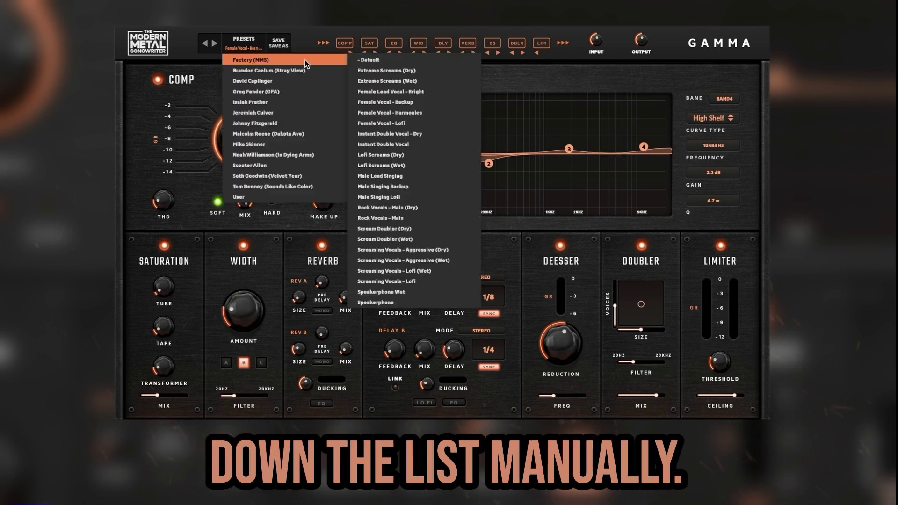
pyautogui.click(365, 102)
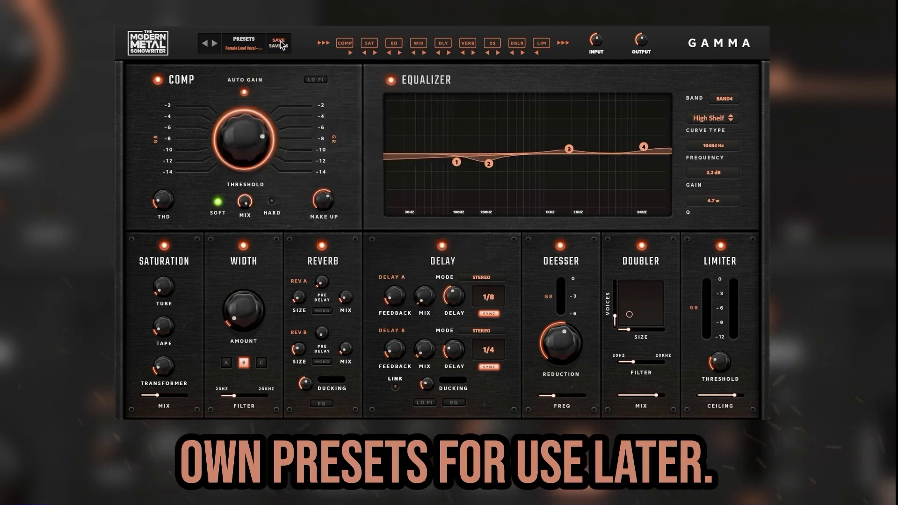
pyautogui.click(279, 43)
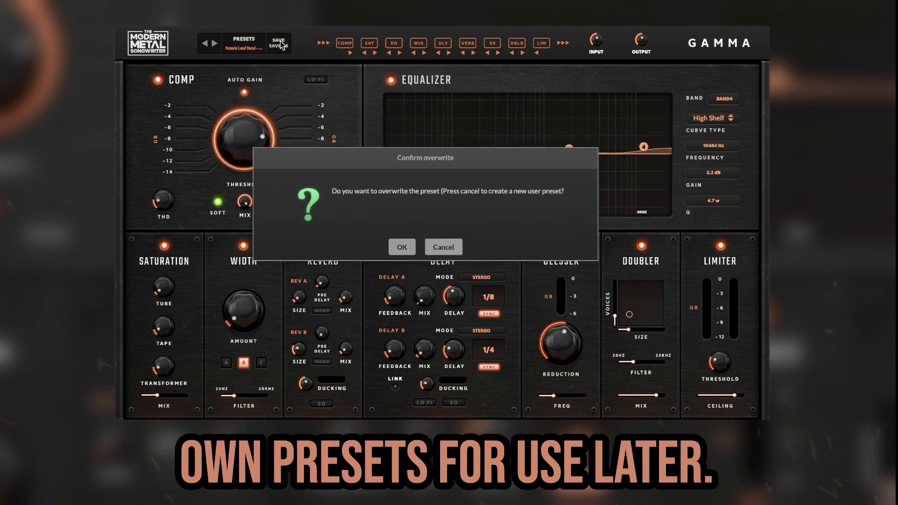
pyautogui.click(404, 247)
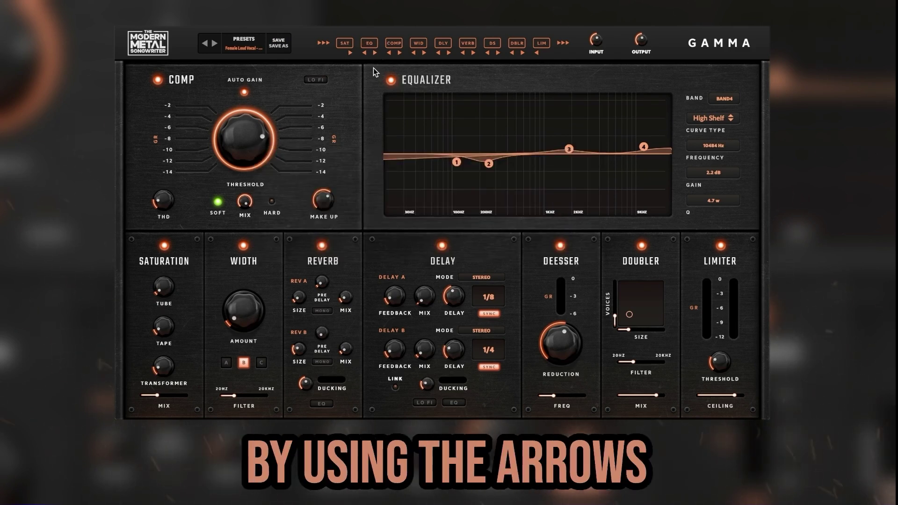
# Step: Put the EQ first in the chain and raise the output to 0.42 dB, leaving the interface size unchanged
pyautogui.click(363, 53)
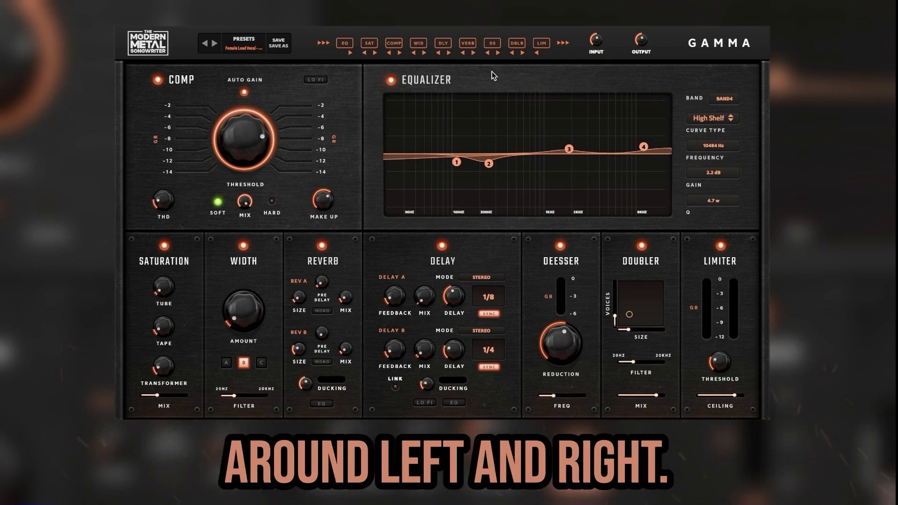
pyautogui.moveTo(596, 41)
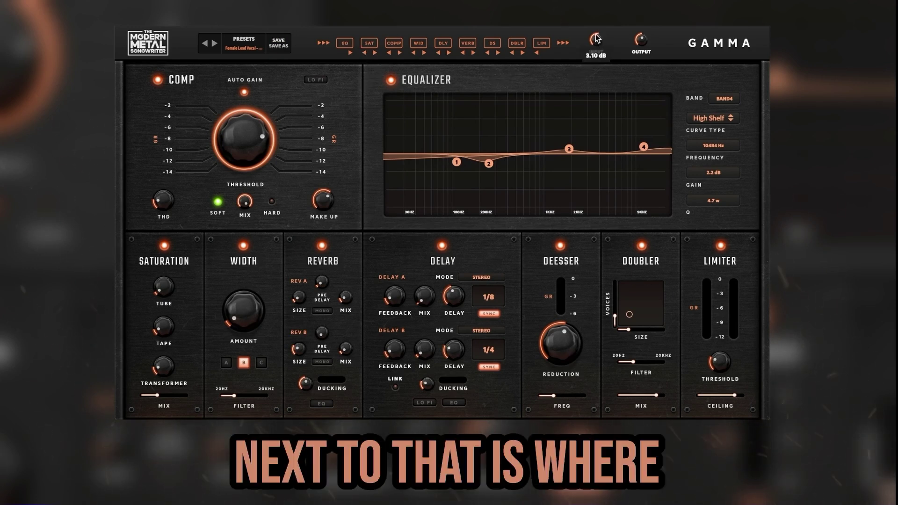
pyautogui.moveTo(641, 39)
pyautogui.moveTo(641, 39); pyautogui.dragTo(642, 40)
pyautogui.click(714, 45)
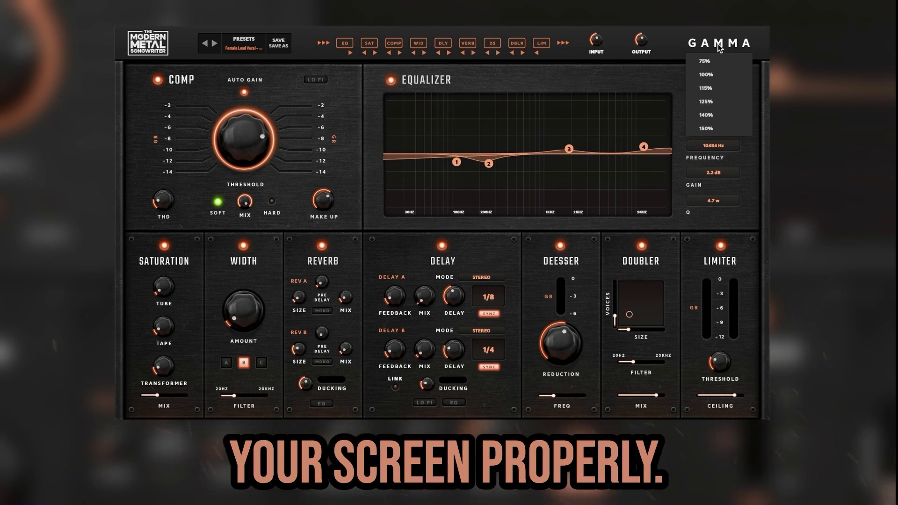
pyautogui.click(719, 47)
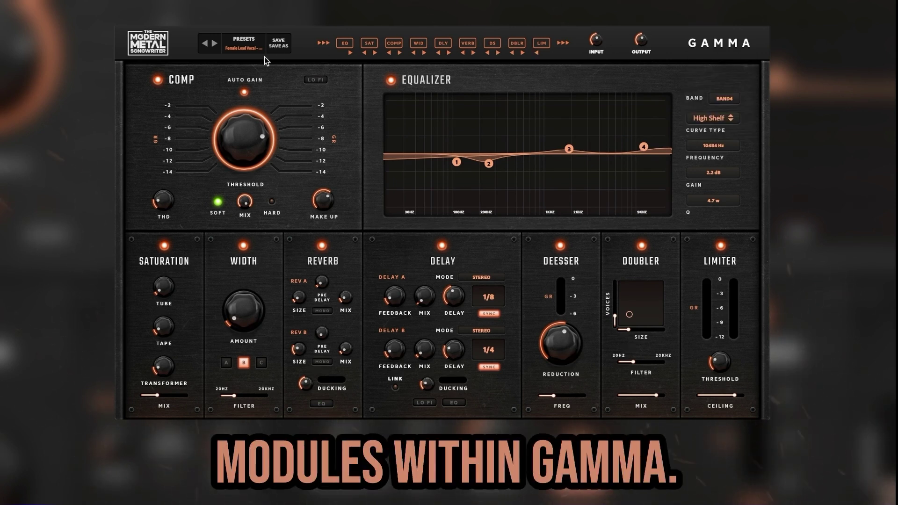
pyautogui.click(158, 80)
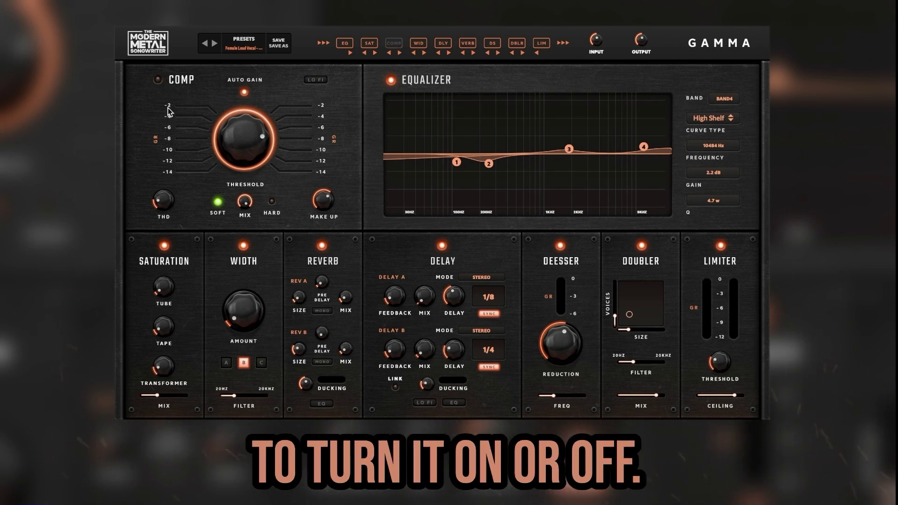
pyautogui.click(158, 80)
pyautogui.click(389, 81)
pyautogui.click(390, 81)
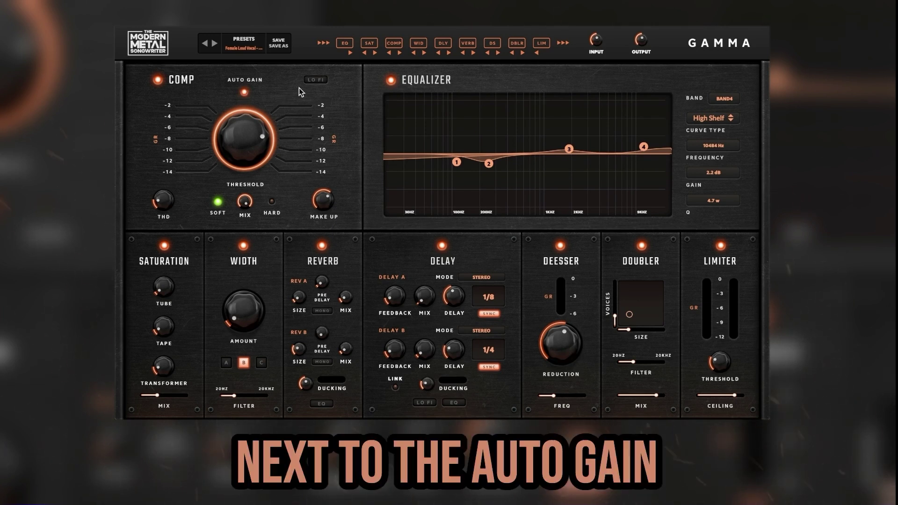
# Step: Turn on compressor LO FI, push the threshold for more compression, and set THD to -11.61
pyautogui.click(316, 80)
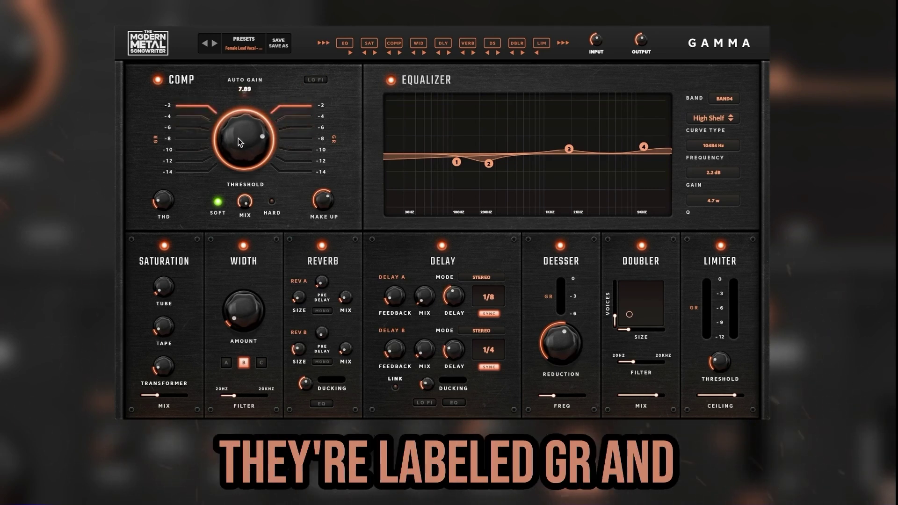
pyautogui.moveTo(238, 138); pyautogui.dragTo(238, 144)
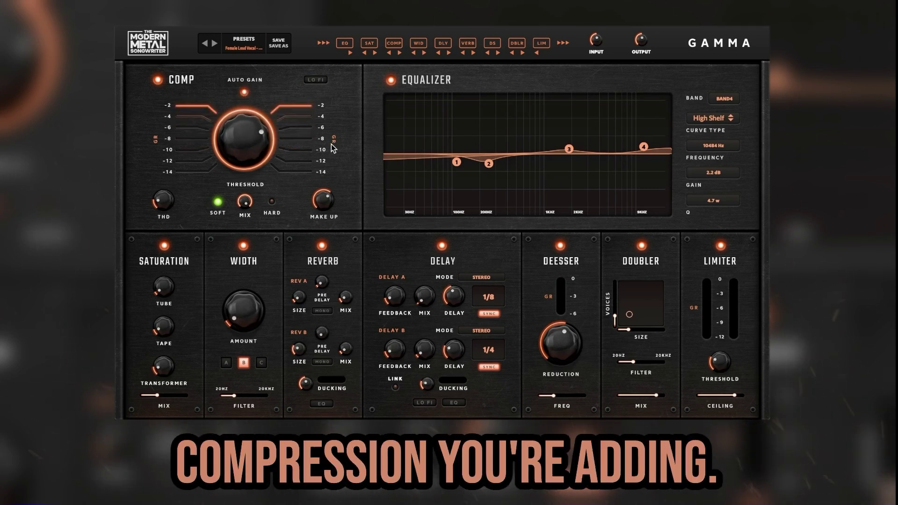
pyautogui.moveTo(242, 149); pyautogui.dragTo(237, 186)
pyautogui.moveTo(167, 206)
pyautogui.mouseDown()
pyautogui.moveTo(169, 183)
pyautogui.moveTo(170, 196)
pyautogui.mouseUp()
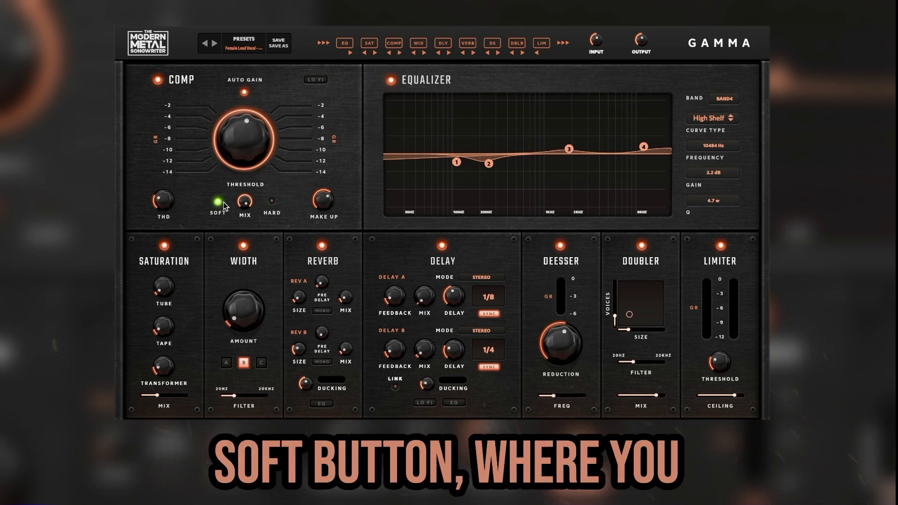
# Step: Return the compressor to soft knee, with mix at 71% and make-up gain at -4.82
pyautogui.click(273, 203)
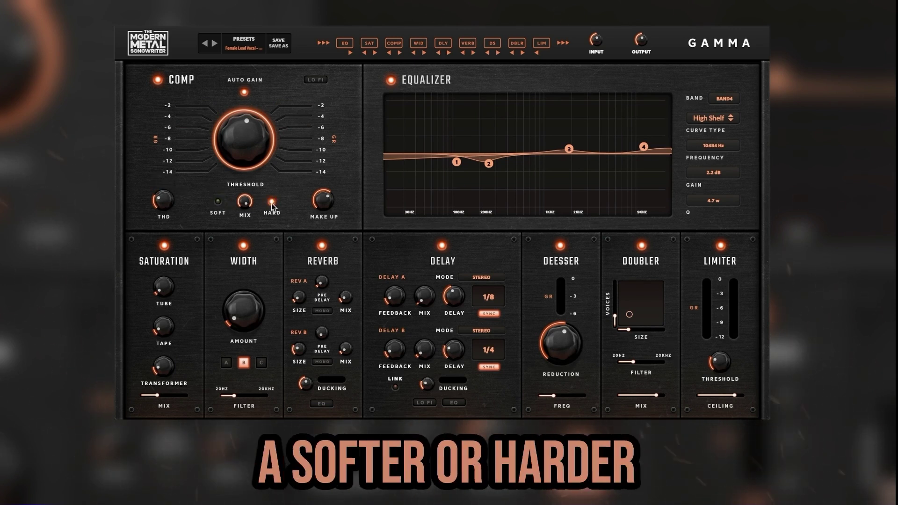
pyautogui.click(218, 202)
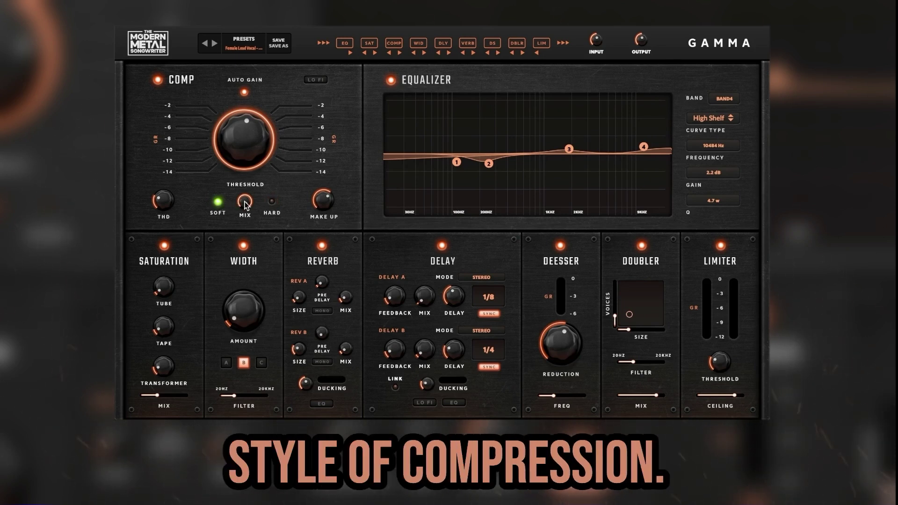
pyautogui.moveTo(246, 207)
pyautogui.mouseDown()
pyautogui.moveTo(239, 251)
pyautogui.moveTo(236, 205)
pyautogui.mouseUp()
pyautogui.moveTo(322, 201)
pyautogui.mouseDown()
pyautogui.moveTo(320, 228)
pyautogui.moveTo(318, 188)
pyautogui.moveTo(320, 209)
pyautogui.mouseUp()
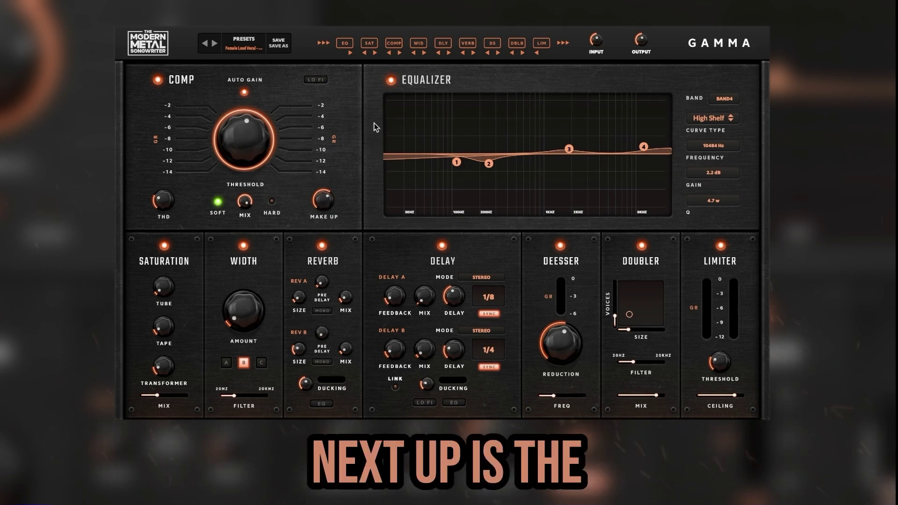
# Step: Toggle the EQ off and on, boost band 1, cut band 3 near 1.8 kHz, boost band 4 at 6064 Hz
pyautogui.click(391, 81)
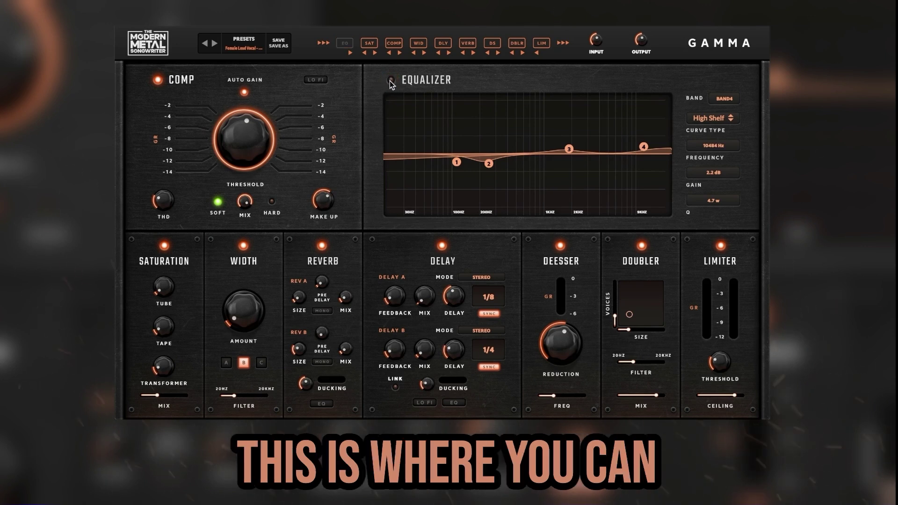
pyautogui.click(391, 81)
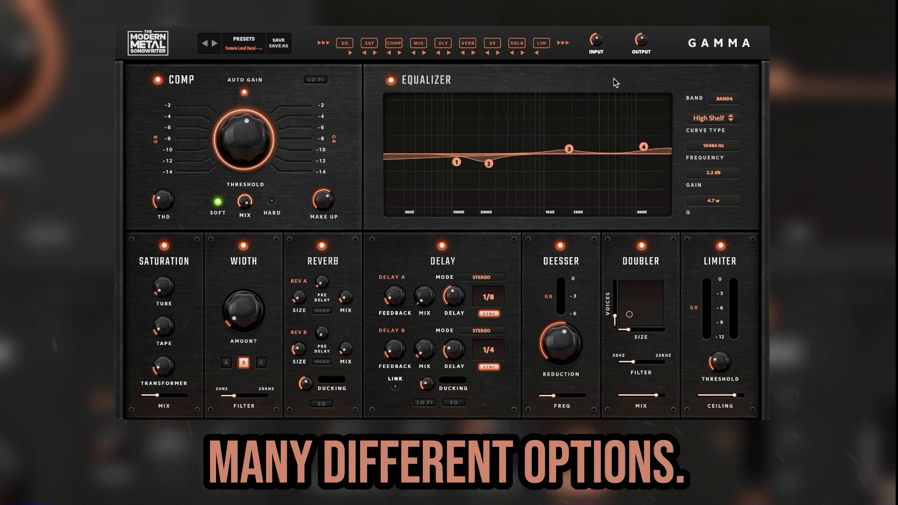
pyautogui.moveTo(456, 163)
pyautogui.mouseDown()
pyautogui.moveTo(449, 136)
pyautogui.moveTo(448, 170)
pyautogui.mouseUp()
pyautogui.moveTo(568, 150)
pyautogui.mouseDown()
pyautogui.moveTo(569, 140)
pyautogui.moveTo(572, 162)
pyautogui.mouseUp()
pyautogui.moveTo(644, 148); pyautogui.dragTo(621, 138)
# Step: Make band 4 a narrower Bell at 8143 Hz with a -2.5 dB cut
pyautogui.click(725, 99)
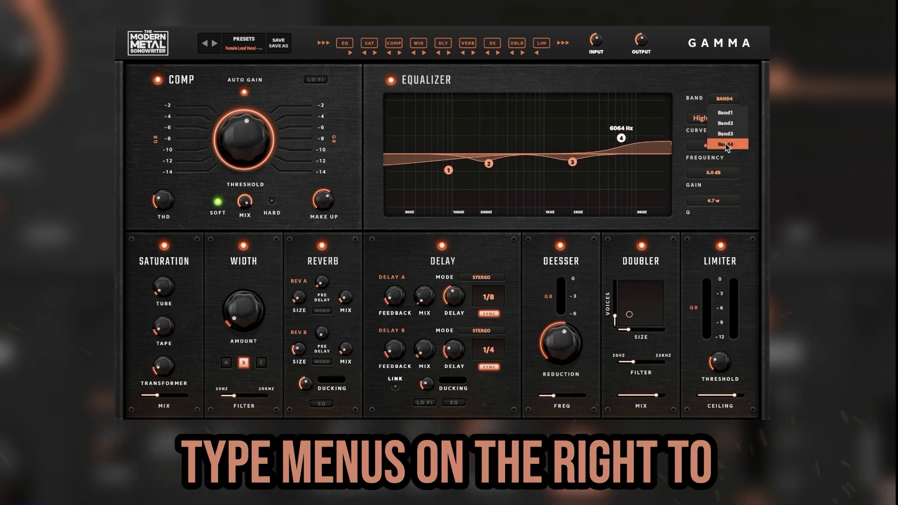
pyautogui.click(726, 145)
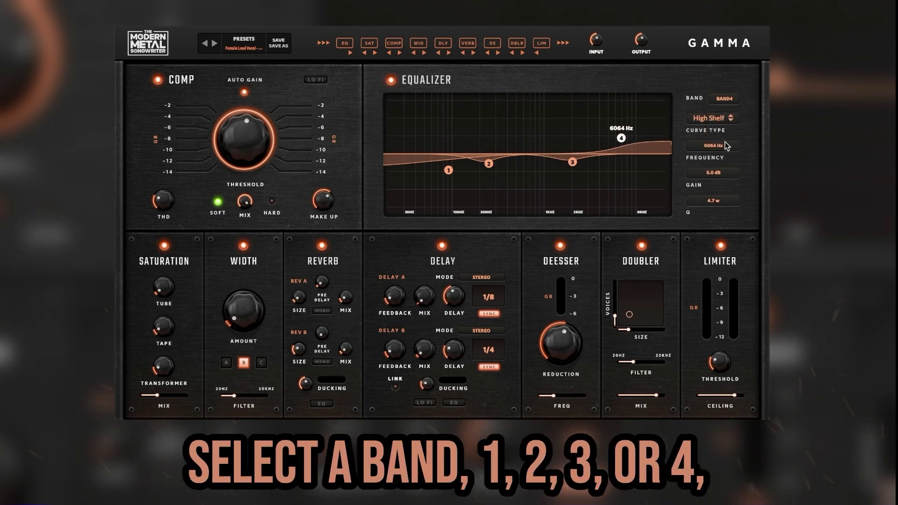
pyautogui.click(720, 118)
pyautogui.click(714, 162)
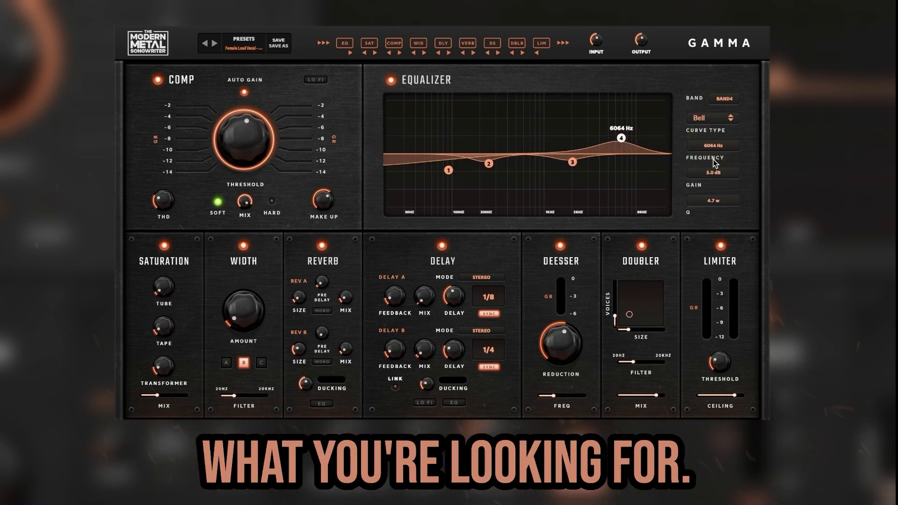
pyautogui.moveTo(621, 138); pyautogui.dragTo(633, 137)
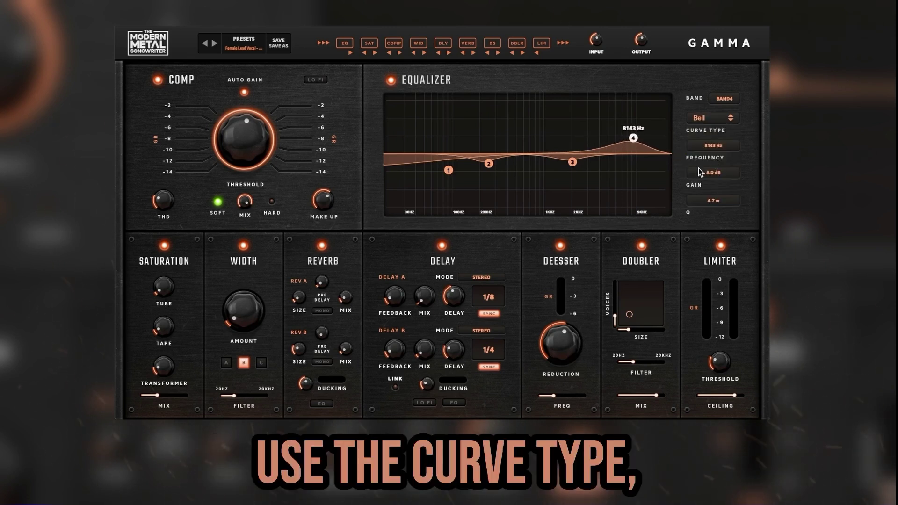
pyautogui.moveTo(714, 196)
pyautogui.mouseDown()
pyautogui.moveTo(713, 175)
pyautogui.moveTo(712, 193)
pyautogui.mouseUp()
pyautogui.moveTo(488, 163); pyautogui.dragTo(491, 165)
# Step: Change band 2 to Analog N and move it to 332 Hz with a deeper cut
pyautogui.click(716, 118)
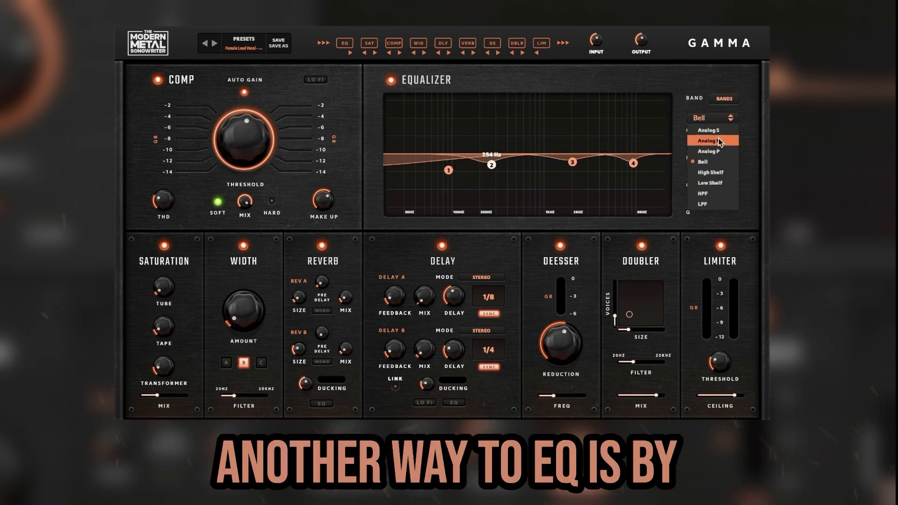
pyautogui.click(708, 141)
pyautogui.moveTo(491, 165)
pyautogui.mouseDown()
pyautogui.moveTo(510, 168)
pyautogui.moveTo(503, 169)
pyautogui.mouseUp()
# Step: Make band 3 Analog P, set band 1 to 91 Hz at -5.7 dB, and bypass saturation
pyautogui.click(572, 163)
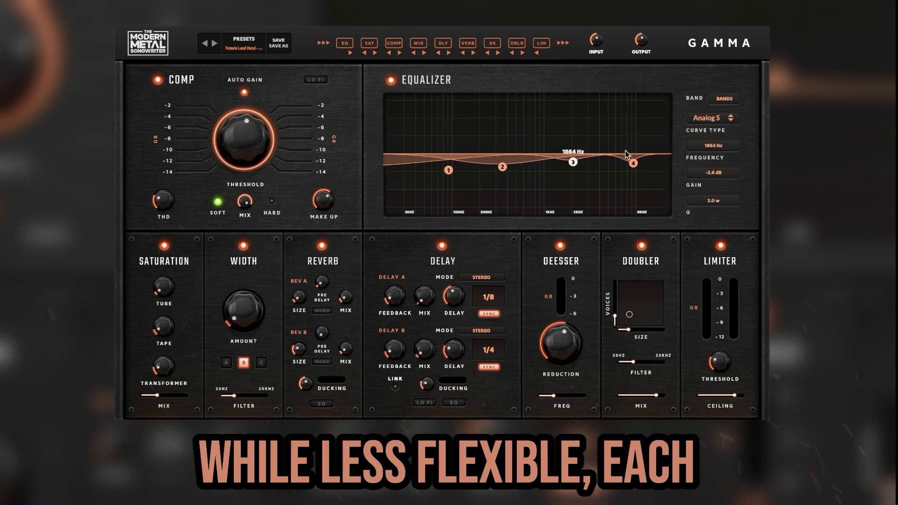
pyautogui.click(709, 118)
pyautogui.click(717, 151)
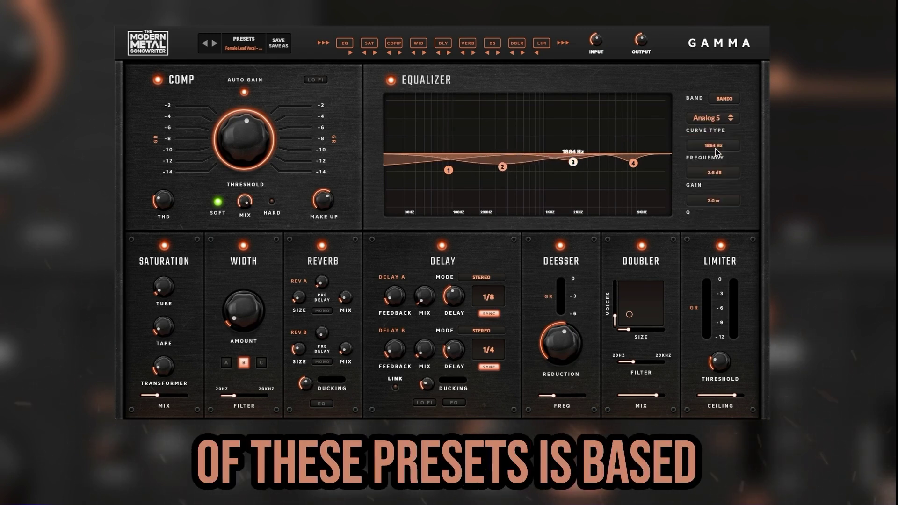
pyautogui.moveTo(449, 172)
pyautogui.mouseDown()
pyautogui.moveTo(450, 141)
pyautogui.moveTo(450, 172)
pyautogui.mouseUp()
pyautogui.click(165, 246)
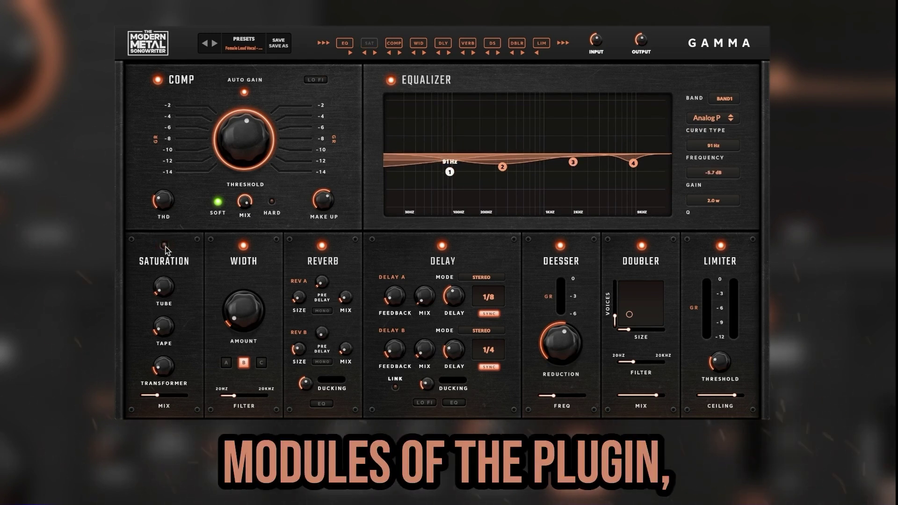
# Step: Re-enable saturation and raise its mix to about 60%
pyautogui.click(167, 246)
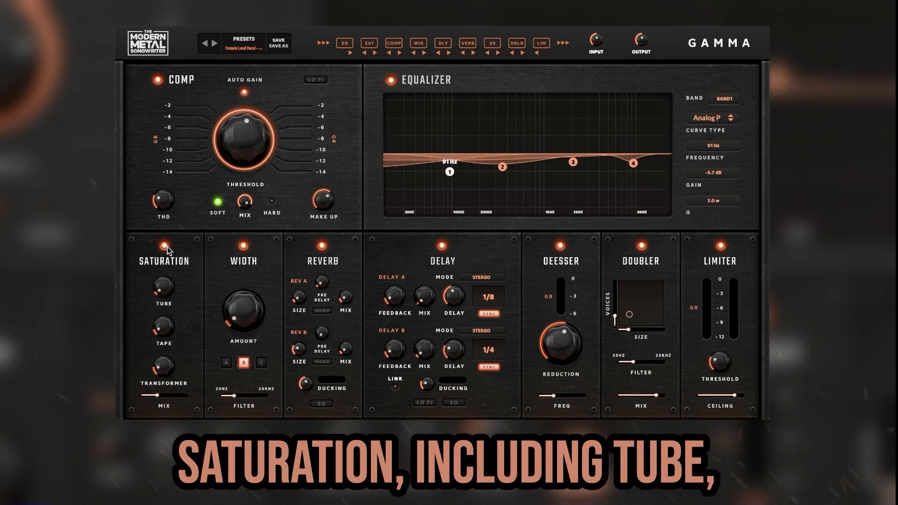
pyautogui.moveTo(161, 269)
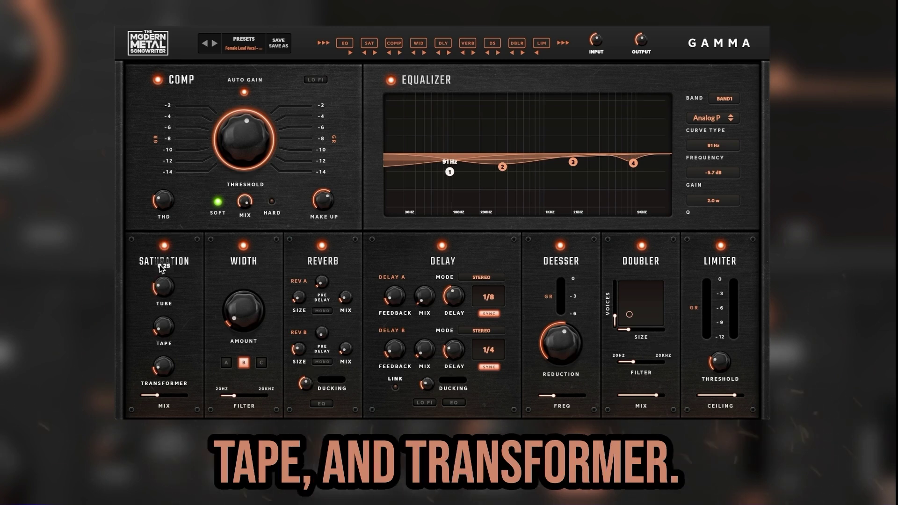
pyautogui.moveTo(160, 306)
pyautogui.moveTo(161, 335)
pyautogui.moveTo(159, 365)
pyautogui.moveTo(158, 399); pyautogui.dragTo(195, 393)
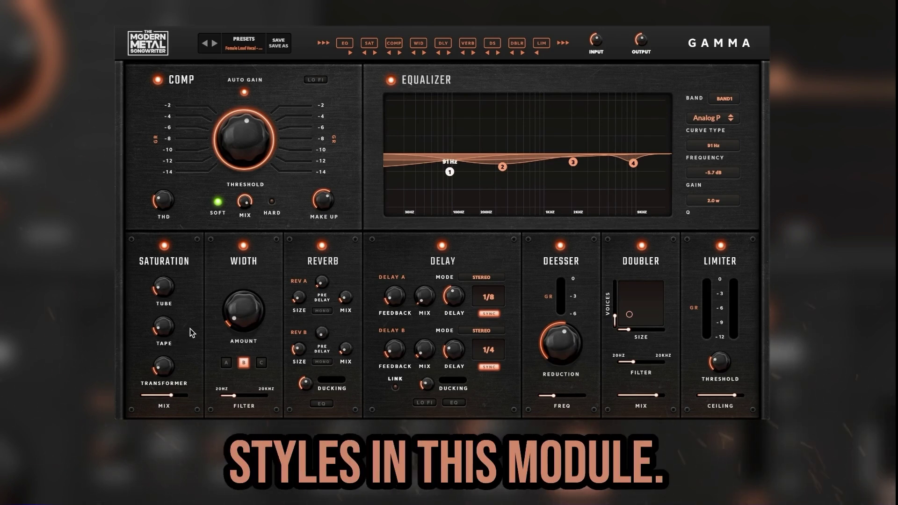
# Step: Toggle Width off and on, raise its amount to about 55%, cycle its styles, and raise the filter cutoff
pyautogui.click(244, 246)
pyautogui.click(244, 246)
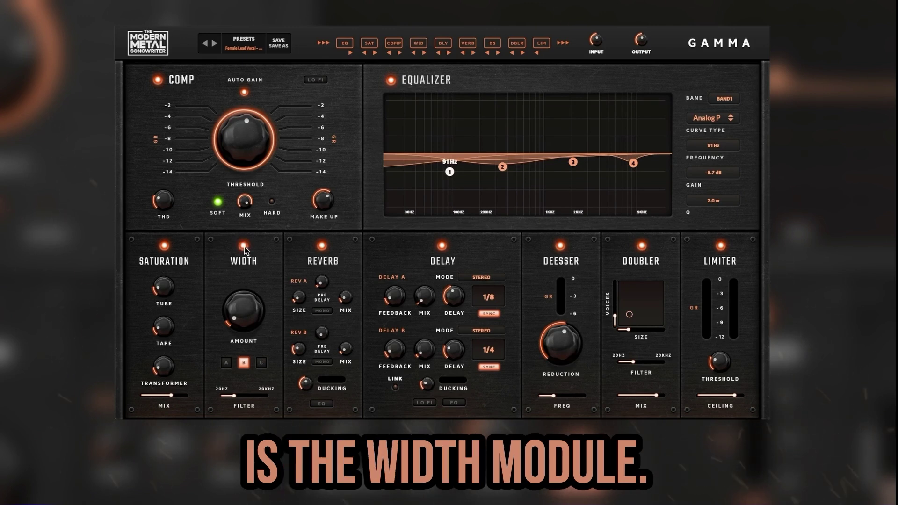
pyautogui.moveTo(239, 323); pyautogui.dragTo(240, 279)
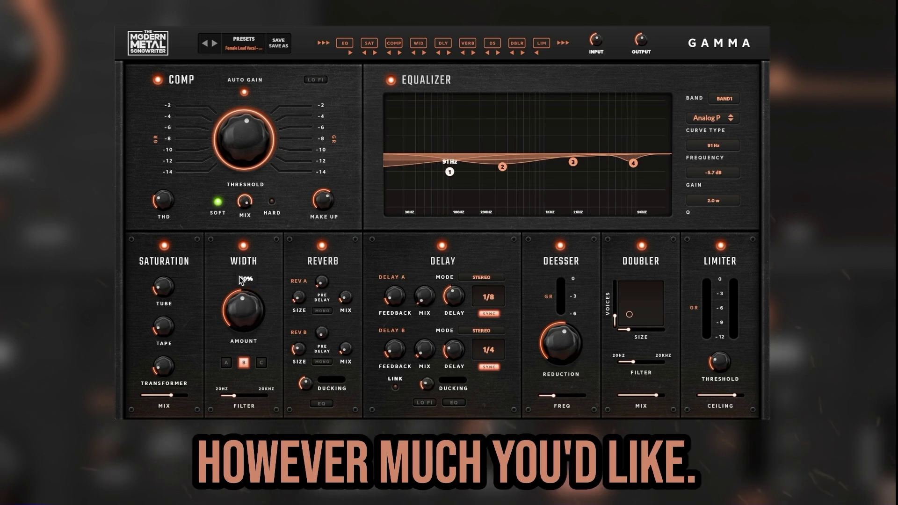
pyautogui.click(226, 362)
pyautogui.click(244, 366)
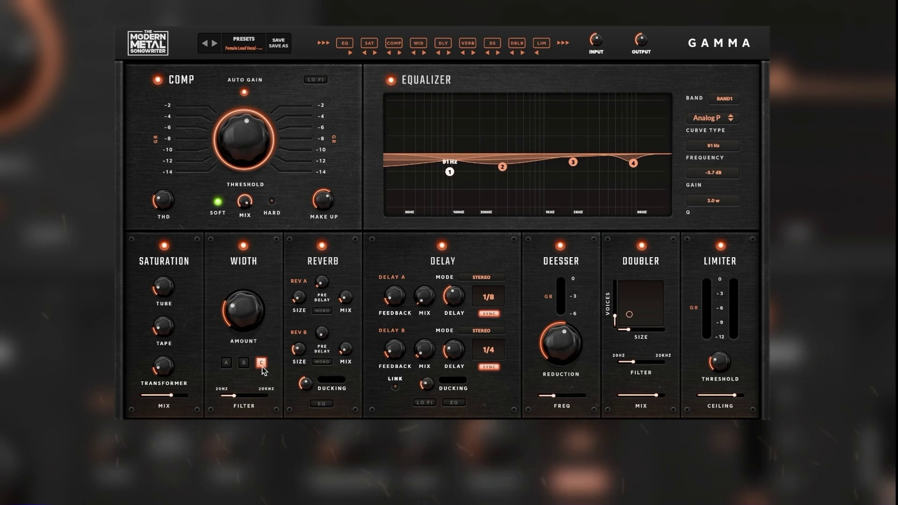
pyautogui.moveTo(245, 396)
pyautogui.moveTo(246, 397)
pyautogui.mouseDown()
pyautogui.moveTo(279, 400)
pyautogui.moveTo(240, 399)
pyautogui.mouseUp()
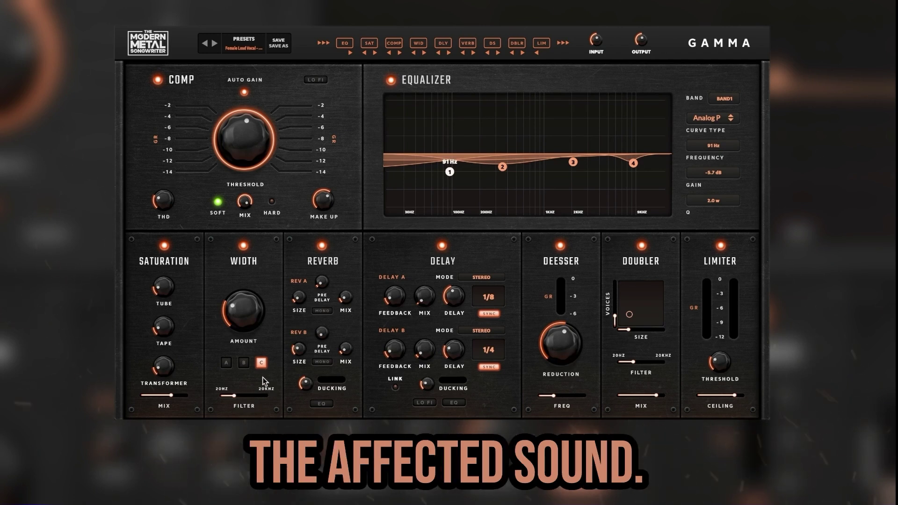
# Step: Toggle the Reverb module off and on, then increase the Rev A size
pyautogui.click(324, 246)
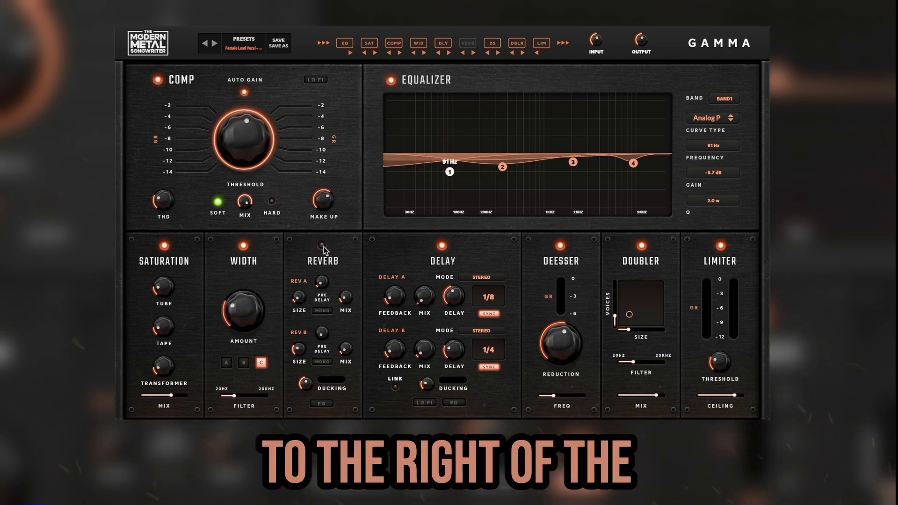
pyautogui.click(323, 246)
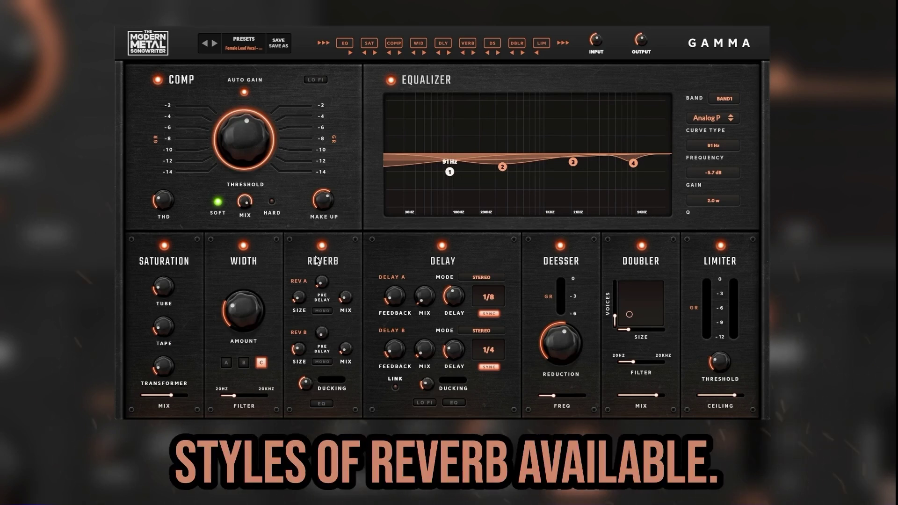
pyautogui.moveTo(301, 299)
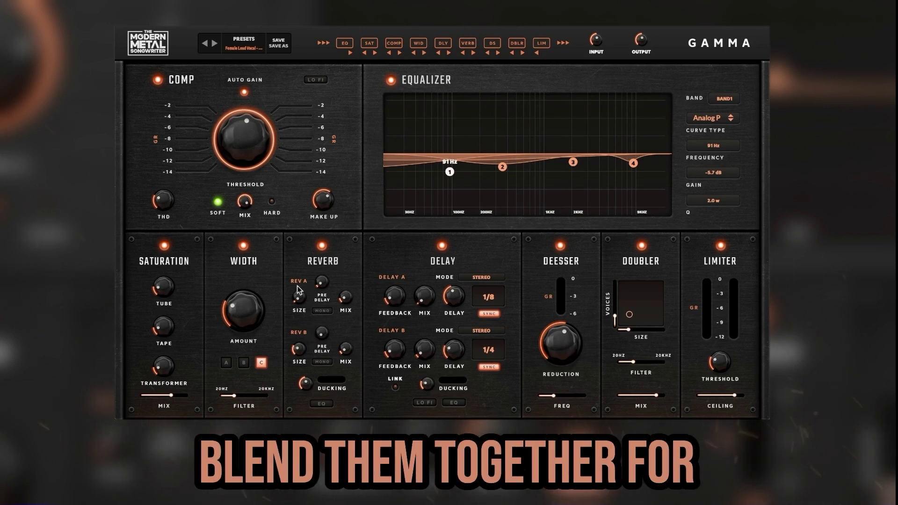
pyautogui.moveTo(299, 299); pyautogui.dragTo(345, 284)
pyautogui.moveTo(348, 280)
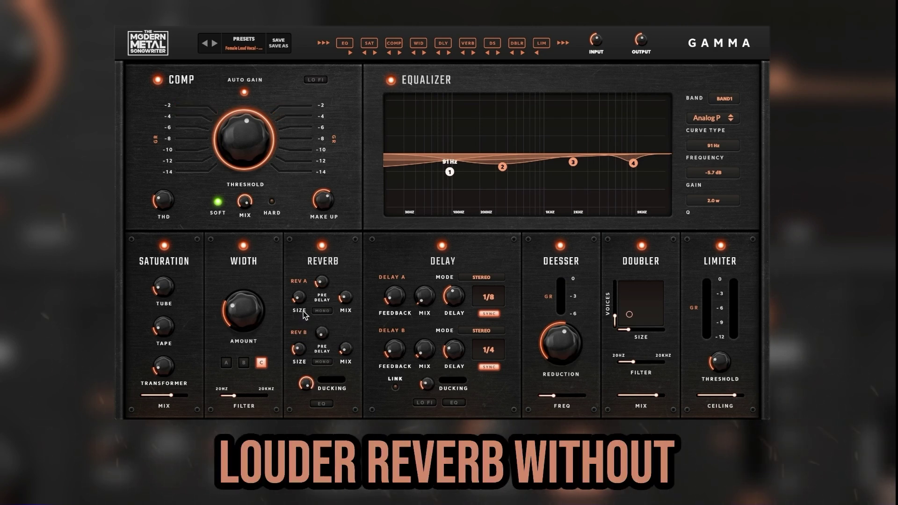
# Step: Lower the reverb EQ's high cut to around 8.0 kHz, close the EQ, and switch off Delay
pyautogui.click(320, 403)
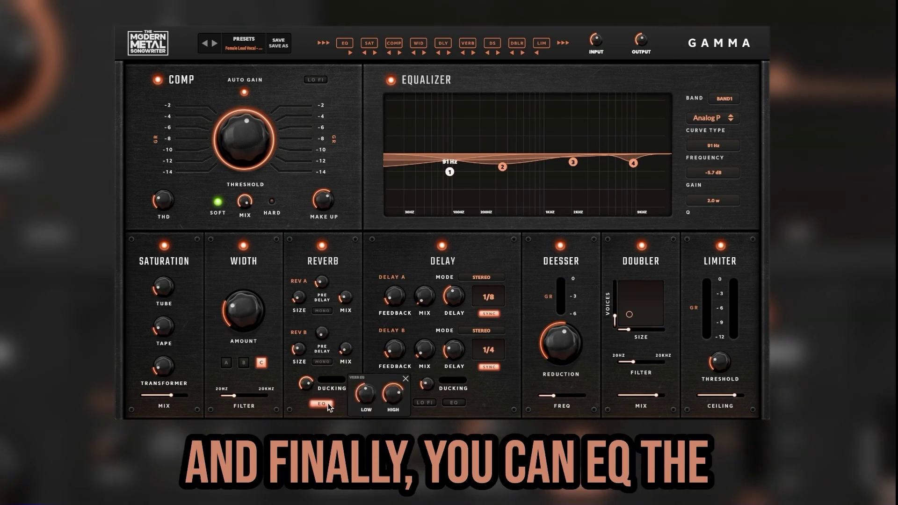
pyautogui.moveTo(359, 400)
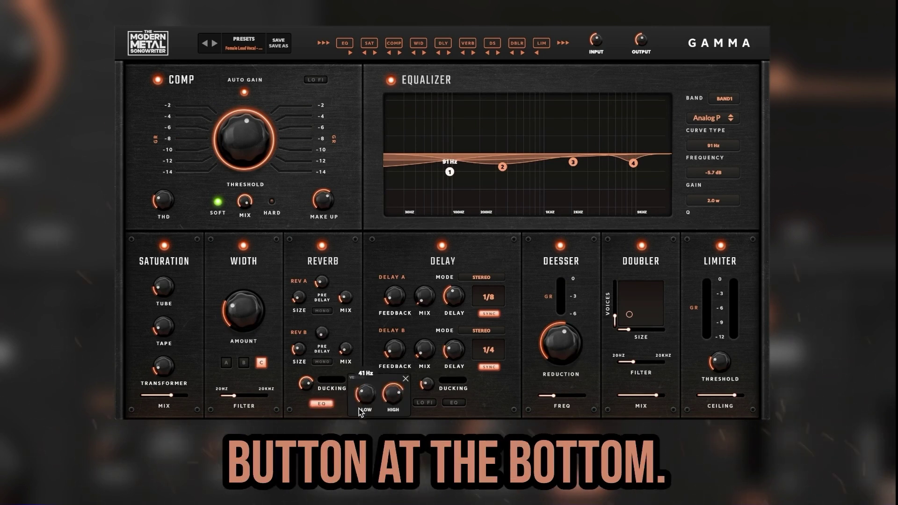
pyautogui.moveTo(394, 392)
pyautogui.moveTo(394, 392); pyautogui.dragTo(394, 400)
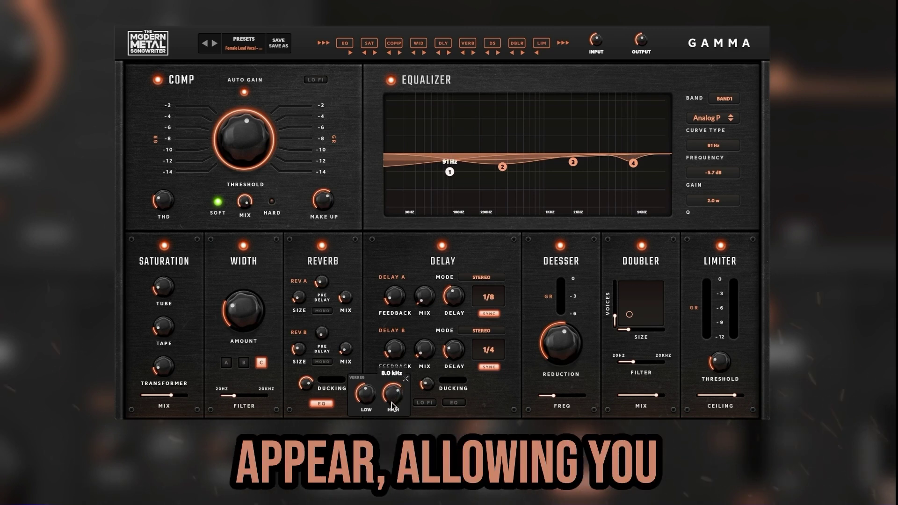
pyautogui.click(404, 379)
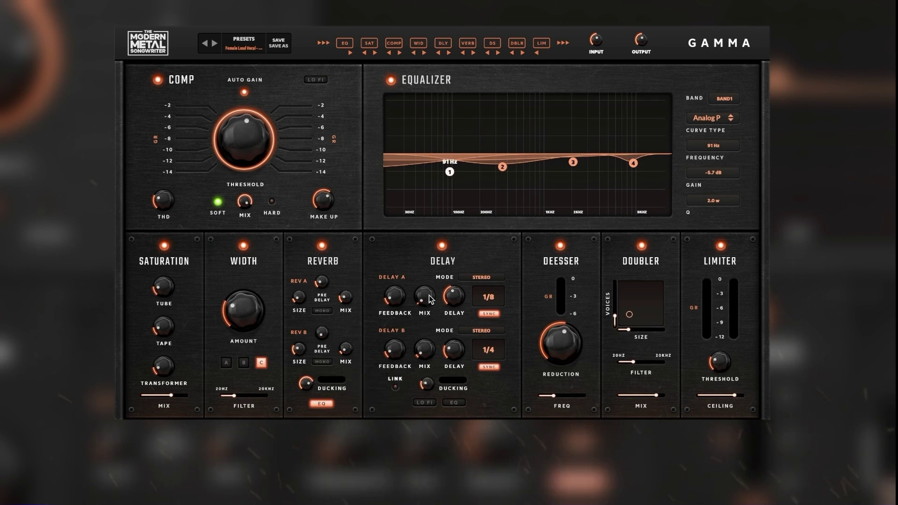
pyautogui.click(442, 245)
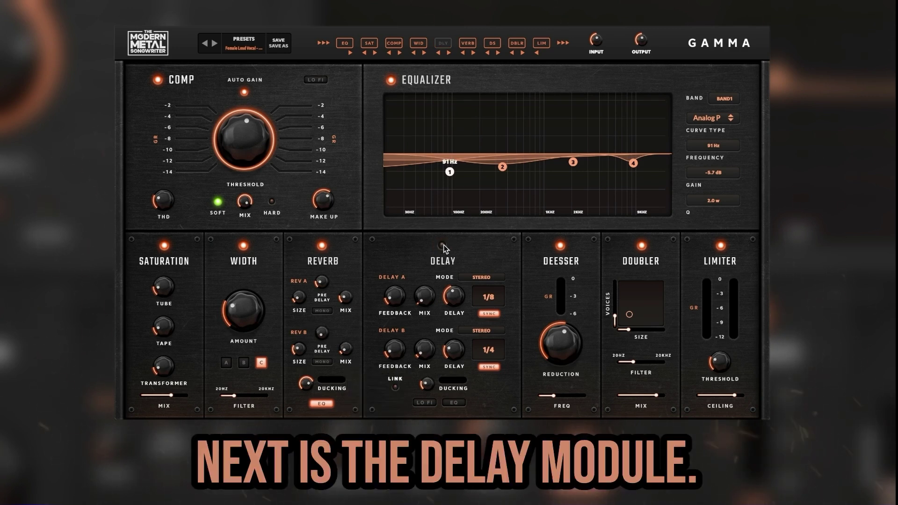
# Step: Re-enable Delay, sync Delay A at 1/16 with more mix, add LO FI and switch on its EQ
pyautogui.click(442, 246)
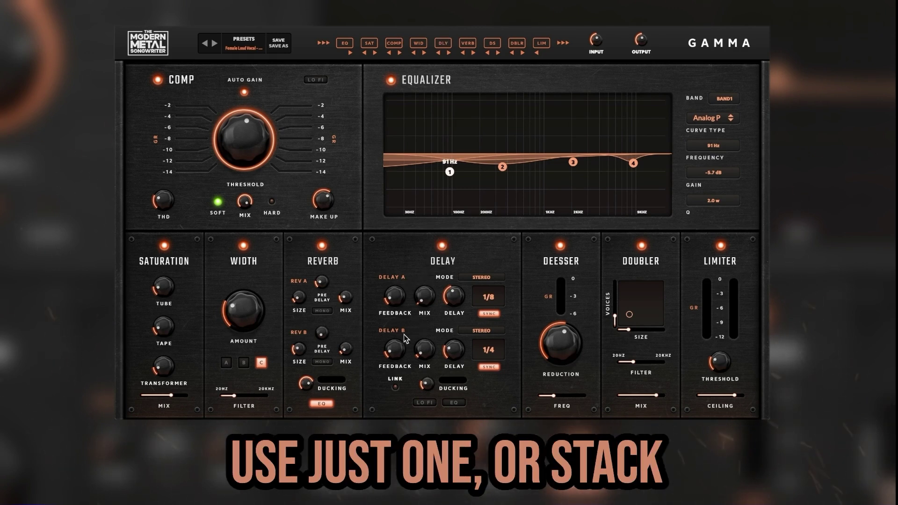
pyautogui.click(490, 313)
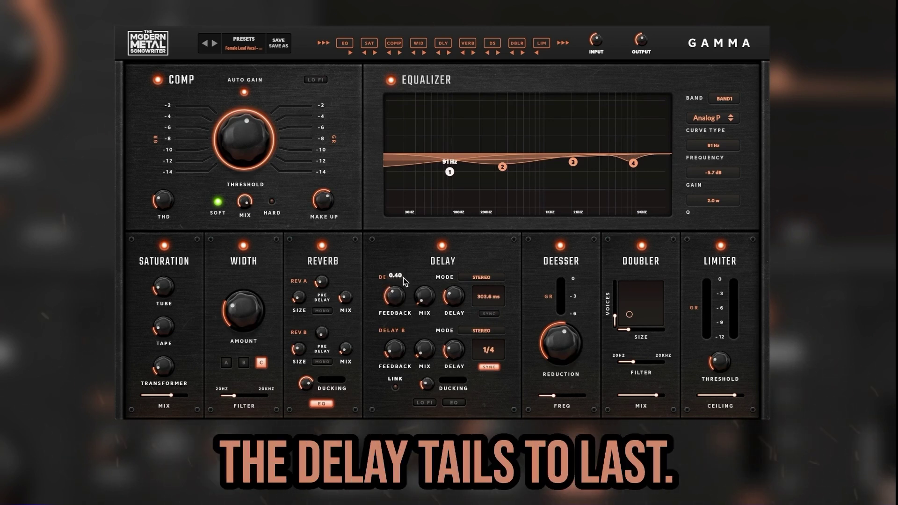
pyautogui.moveTo(430, 301); pyautogui.dragTo(453, 288)
pyautogui.click(487, 313)
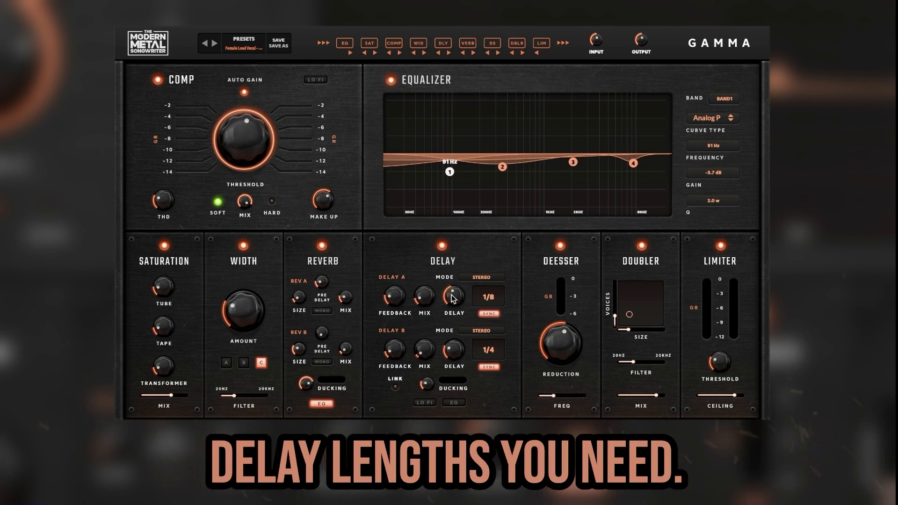
pyautogui.moveTo(445, 301); pyautogui.dragTo(453, 285)
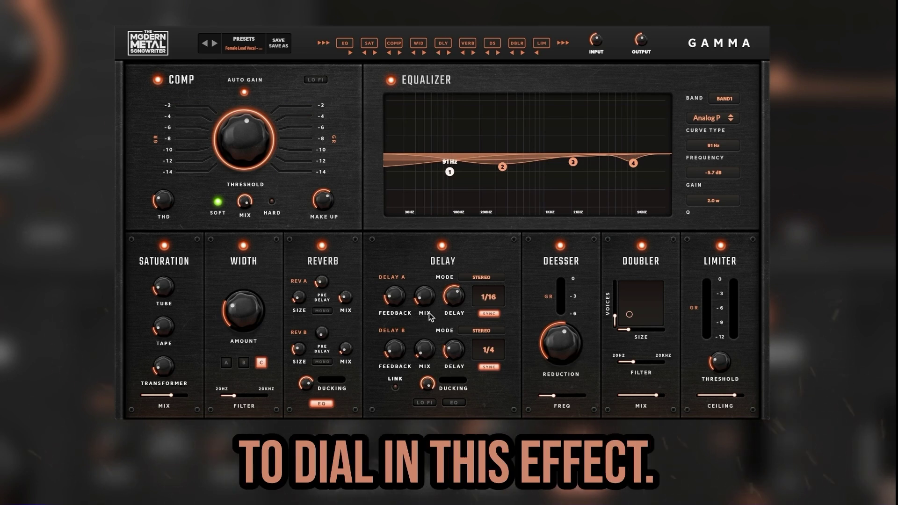
pyautogui.click(426, 403)
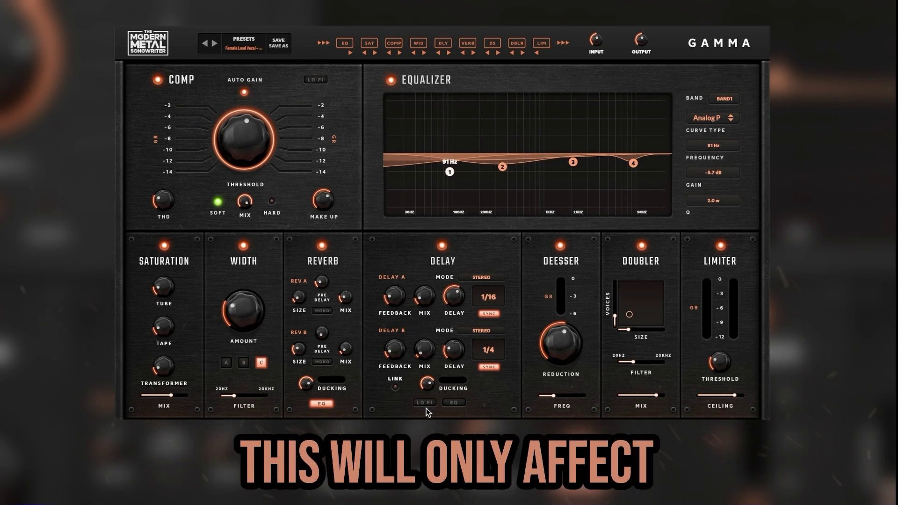
pyautogui.click(451, 403)
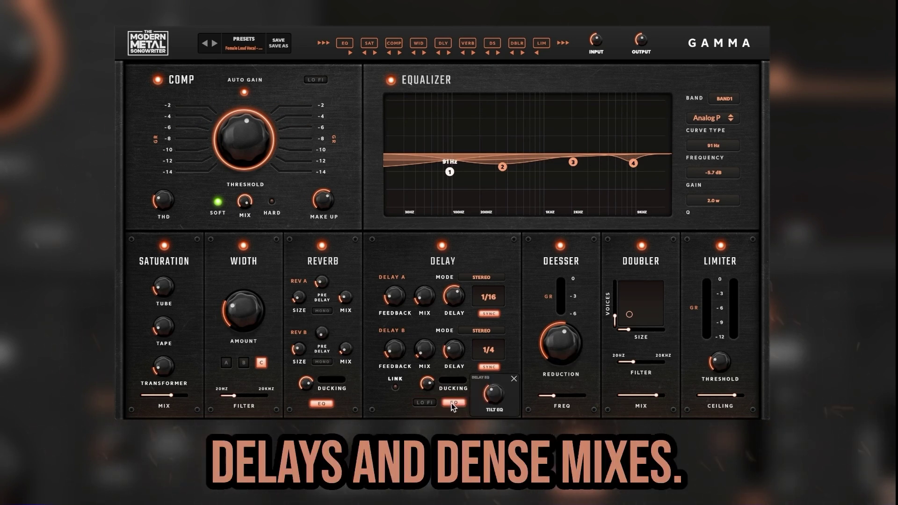
# Step: Nudge the delay's tilt EQ toward brighter highs, then close the Delay EQ popup
pyautogui.click(495, 395)
pyautogui.moveTo(495, 395)
pyautogui.mouseDown()
pyautogui.moveTo(493, 334)
pyautogui.moveTo(492, 392)
pyautogui.mouseUp()
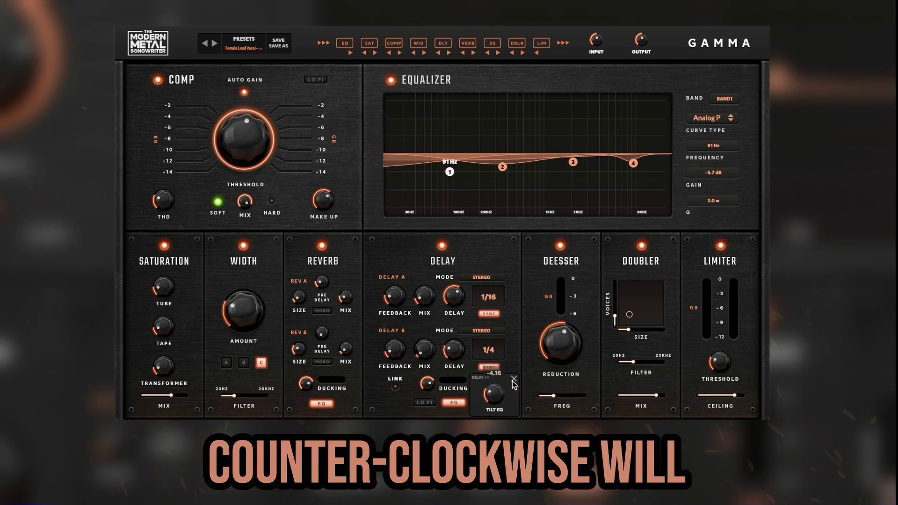
pyautogui.click(515, 378)
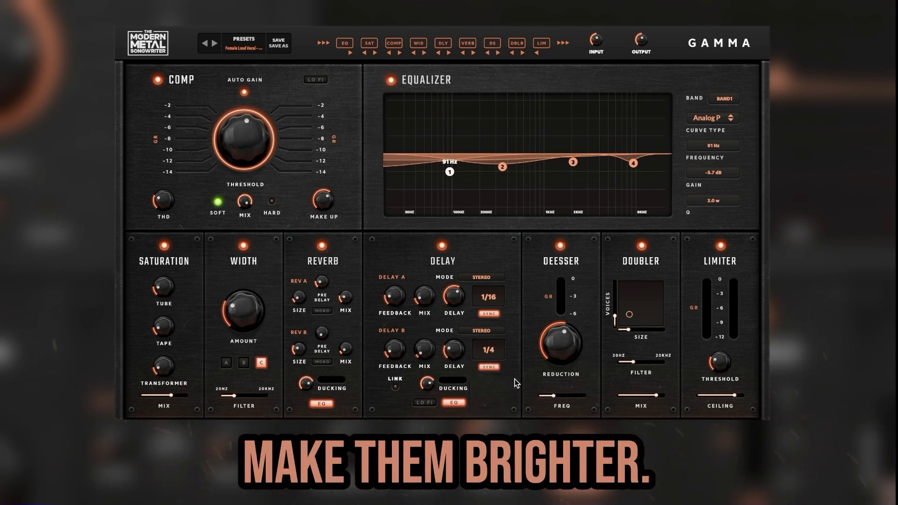
# Step: Re-enable the De-esser with reduction raised to about 8.3 and frequency at 5.2 kHz
pyautogui.click(560, 247)
pyautogui.moveTo(556, 344); pyautogui.dragTo(543, 323)
pyautogui.moveTo(553, 395)
pyautogui.mouseDown()
pyautogui.moveTo(587, 402)
pyautogui.moveTo(547, 400)
pyautogui.mouseUp()
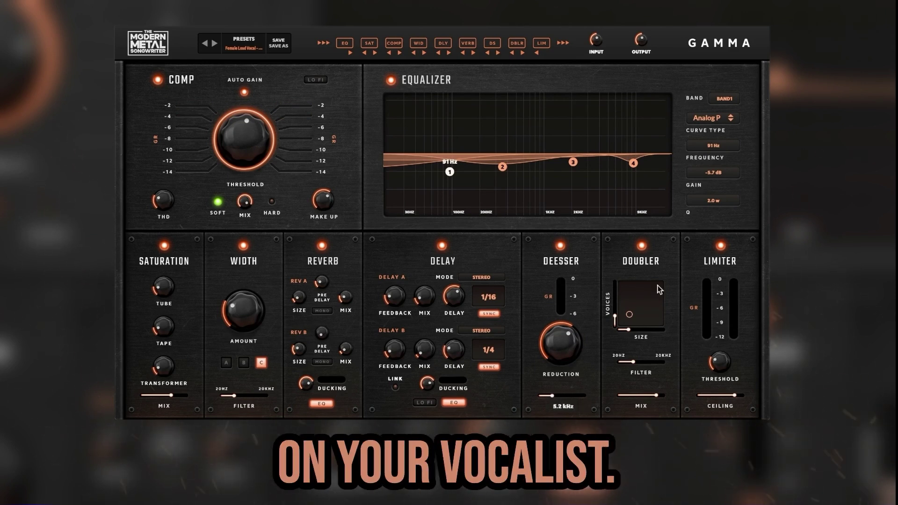
# Step: Cycle the Doubler off and on, add voices and size, adjust its low filter and lower the mix toward 72%
pyautogui.click(641, 246)
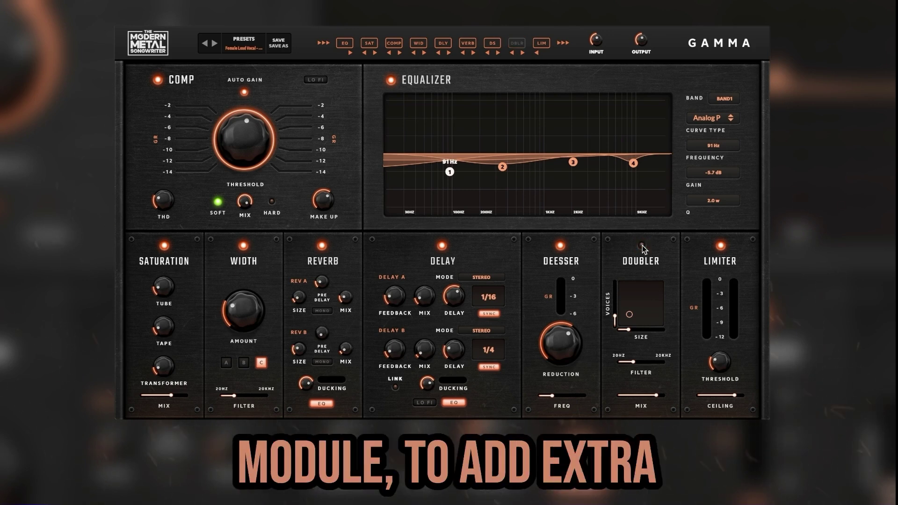
pyautogui.click(642, 246)
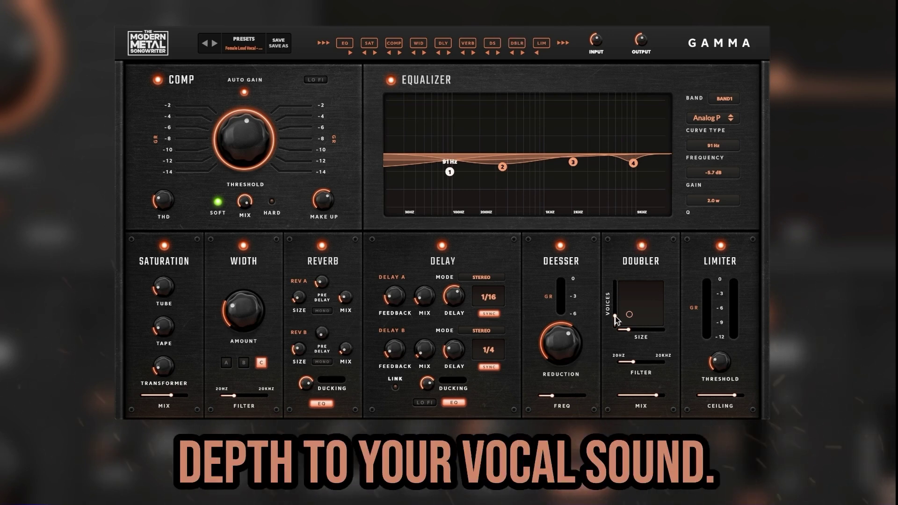
pyautogui.moveTo(616, 316); pyautogui.dragTo(616, 287)
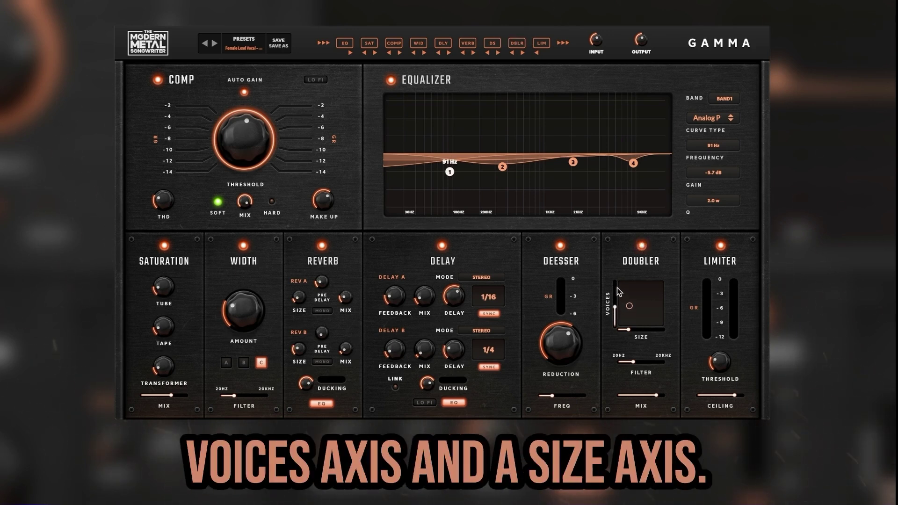
pyautogui.moveTo(626, 328); pyautogui.dragTo(635, 301)
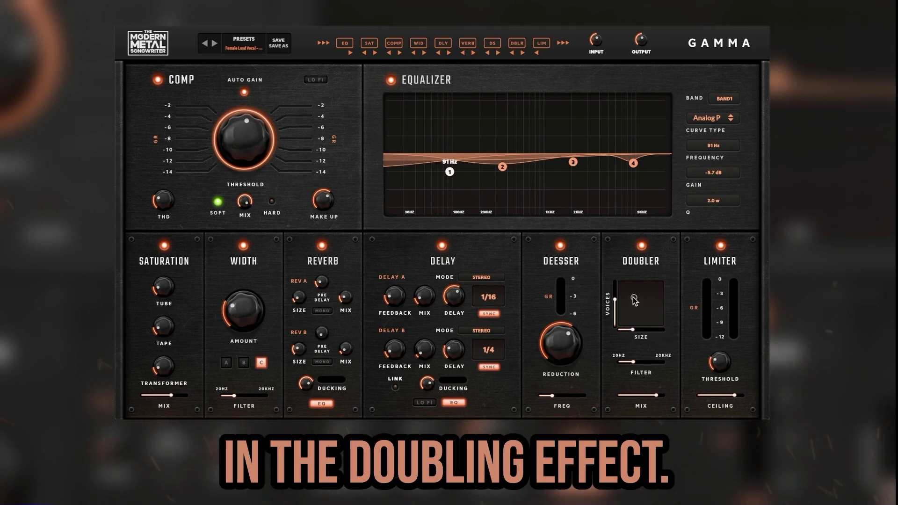
pyautogui.moveTo(635, 363)
pyautogui.mouseDown()
pyautogui.moveTo(659, 361)
pyautogui.moveTo(622, 361)
pyautogui.moveTo(631, 362)
pyautogui.mouseUp()
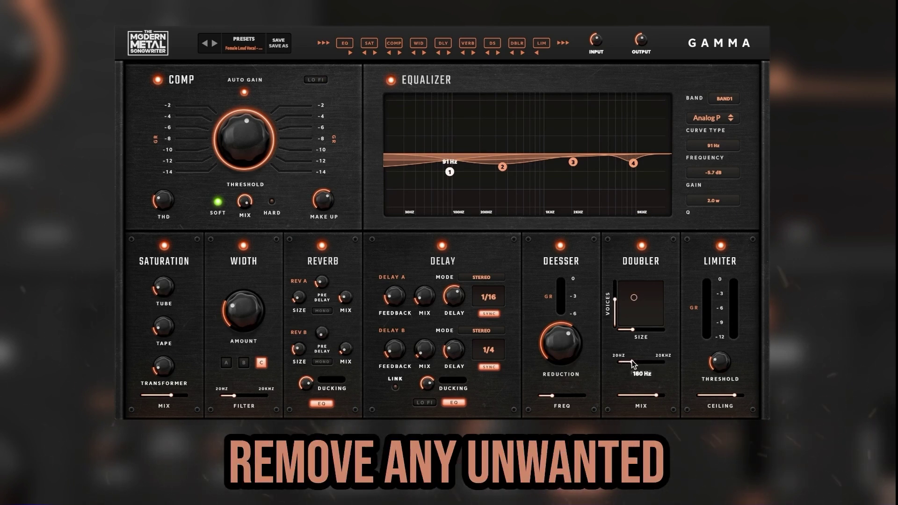
pyautogui.moveTo(654, 396)
pyautogui.mouseDown()
pyautogui.moveTo(596, 401)
pyautogui.moveTo(662, 392)
pyautogui.mouseUp()
# Step: Cycle the Limiter off and on, raise its threshold to 7.65 and ceiling to about -2.9 dB
pyautogui.click(721, 246)
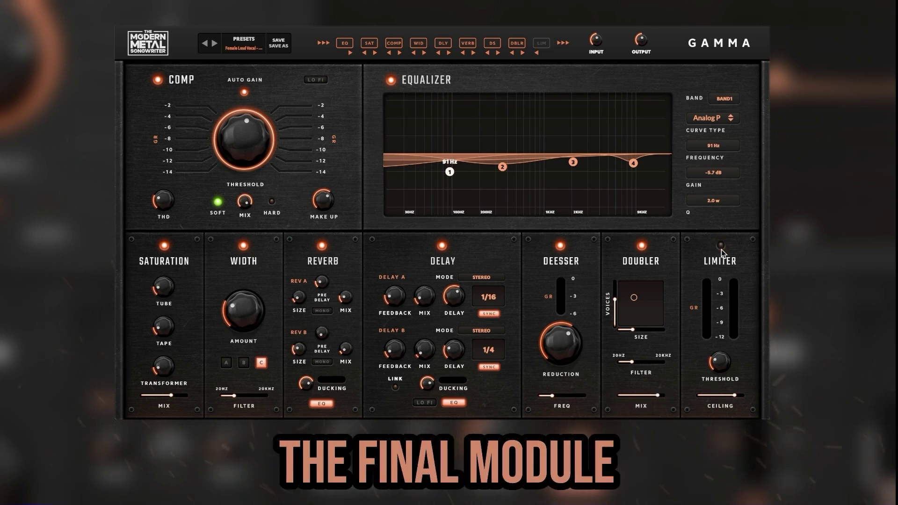
pyautogui.click(721, 246)
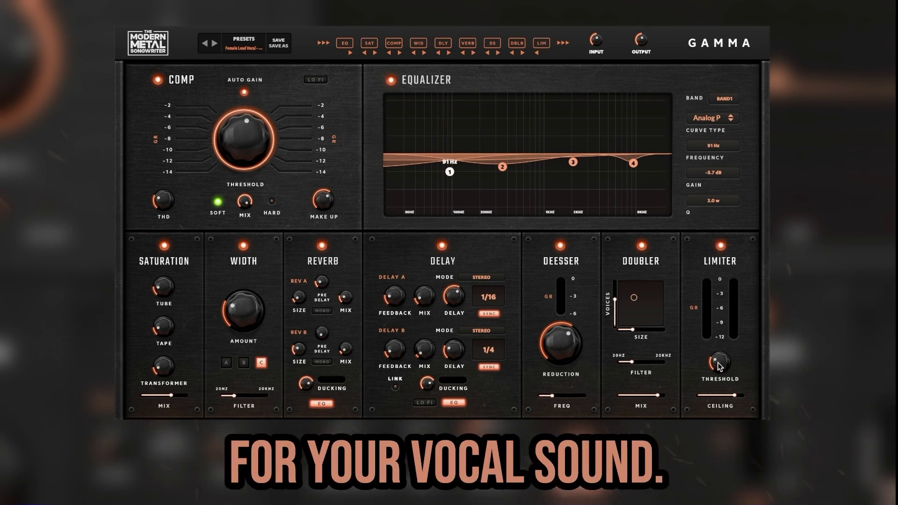
pyautogui.moveTo(719, 366); pyautogui.dragTo(721, 312)
pyautogui.moveTo(743, 399)
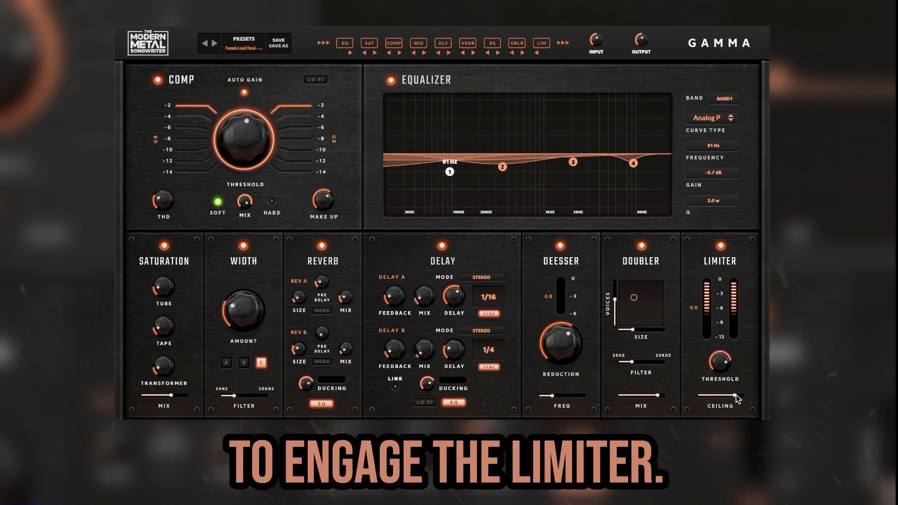
pyautogui.moveTo(742, 398); pyautogui.dragTo(745, 395)
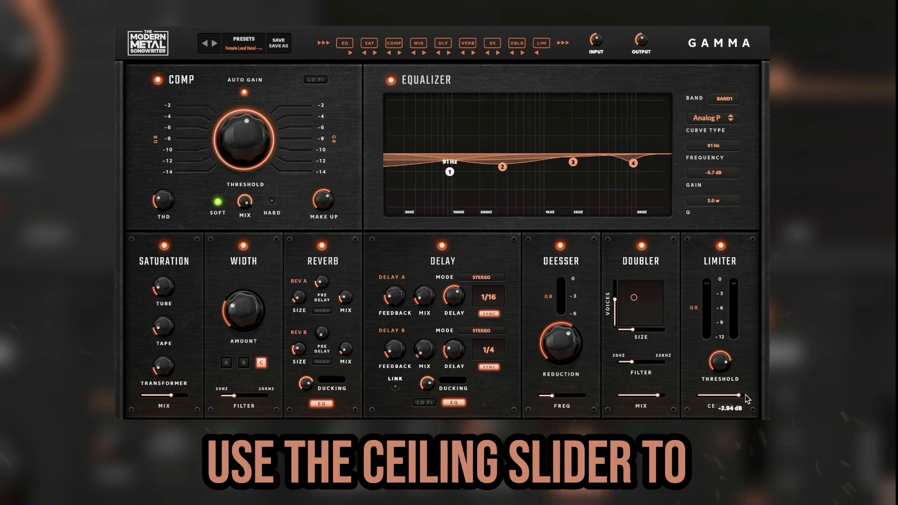